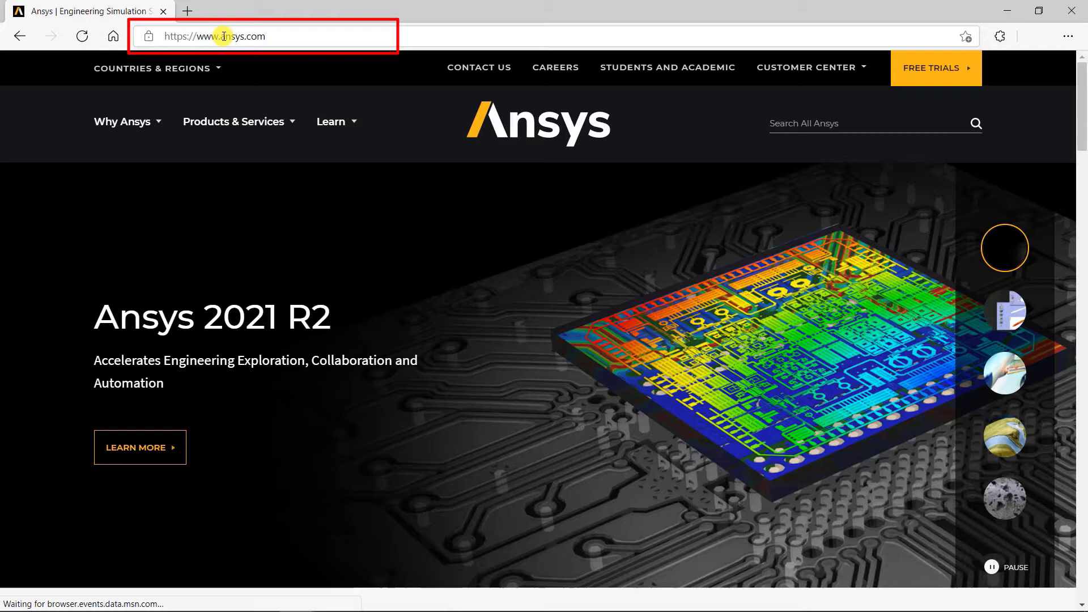
Step: Go through Students and Academic and Free Student Software to the Ansys Electronics Desktop Student page
left_click(673, 72)
scroll(651, 272, "down", 3)
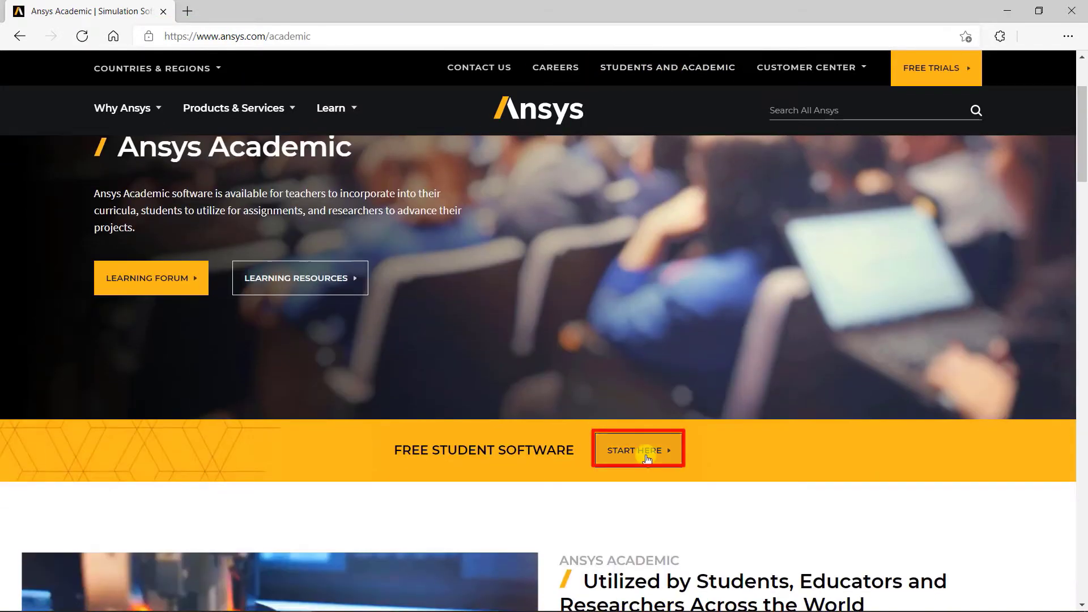
left_click(646, 458)
scroll(646, 454, "down", 6)
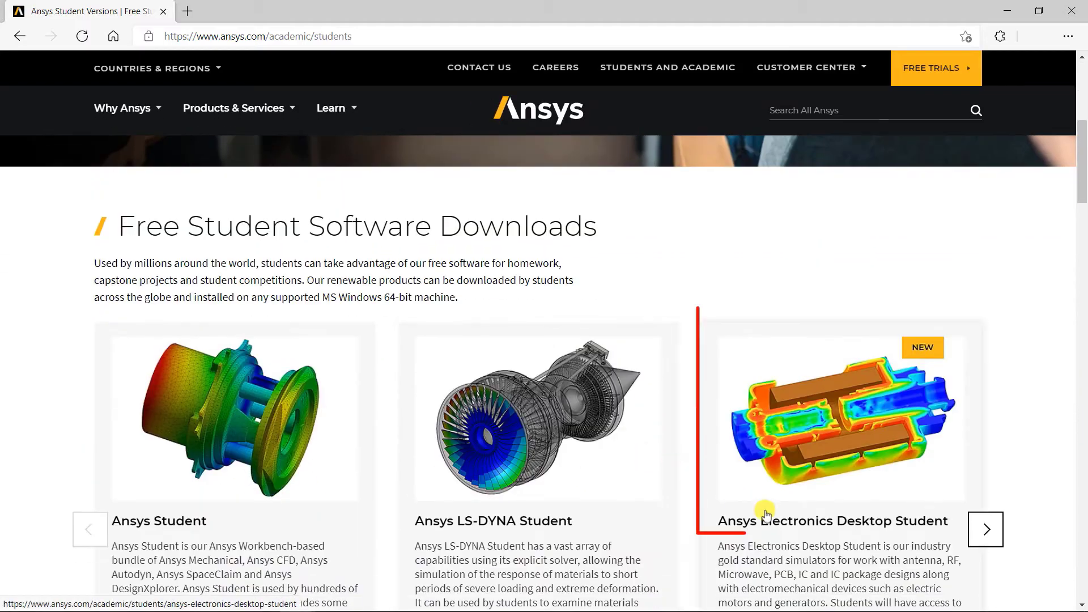
left_click(786, 524)
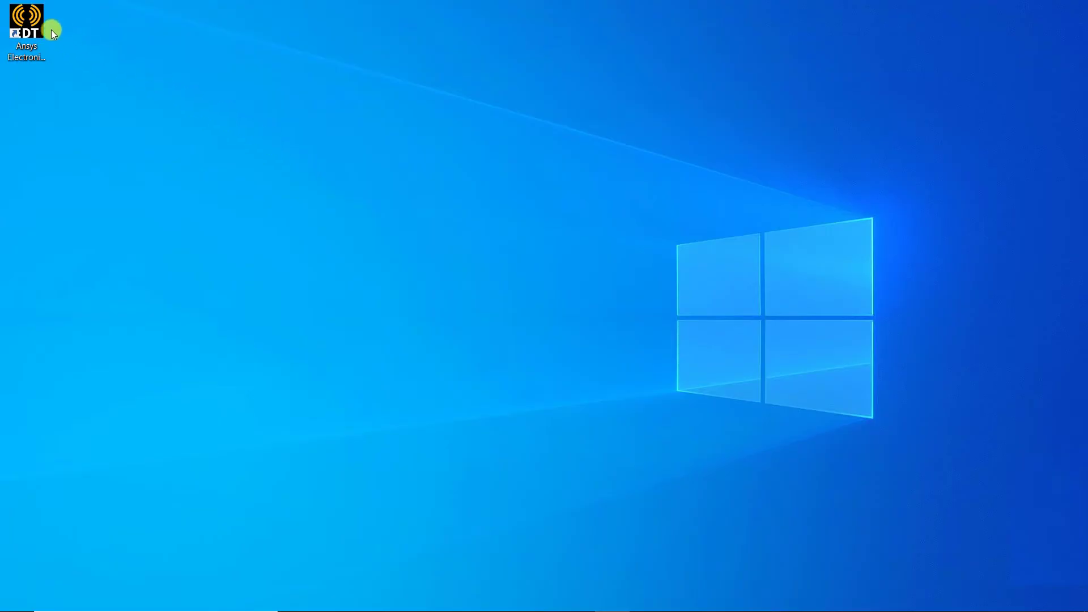
Step: Launch Ansys Electronics Desktop Student 2021 R2 from its desktop shortcut so that Project1 opens
double_click(26, 23)
left_click(125, 82)
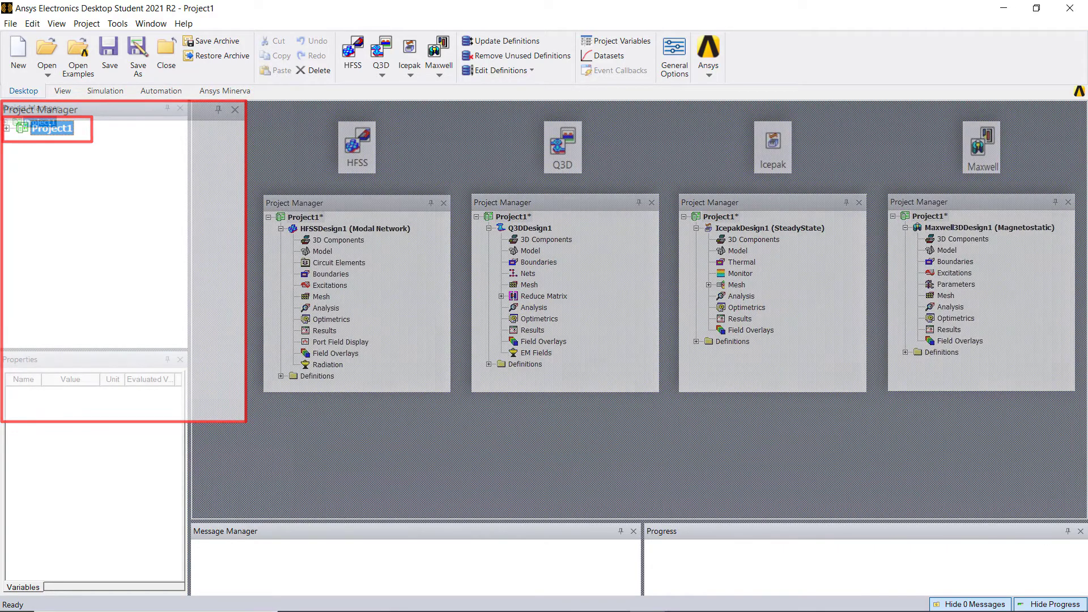
Step: Load the OptimTee project from the HFSS > RF Microwave example folders
left_click(79, 67)
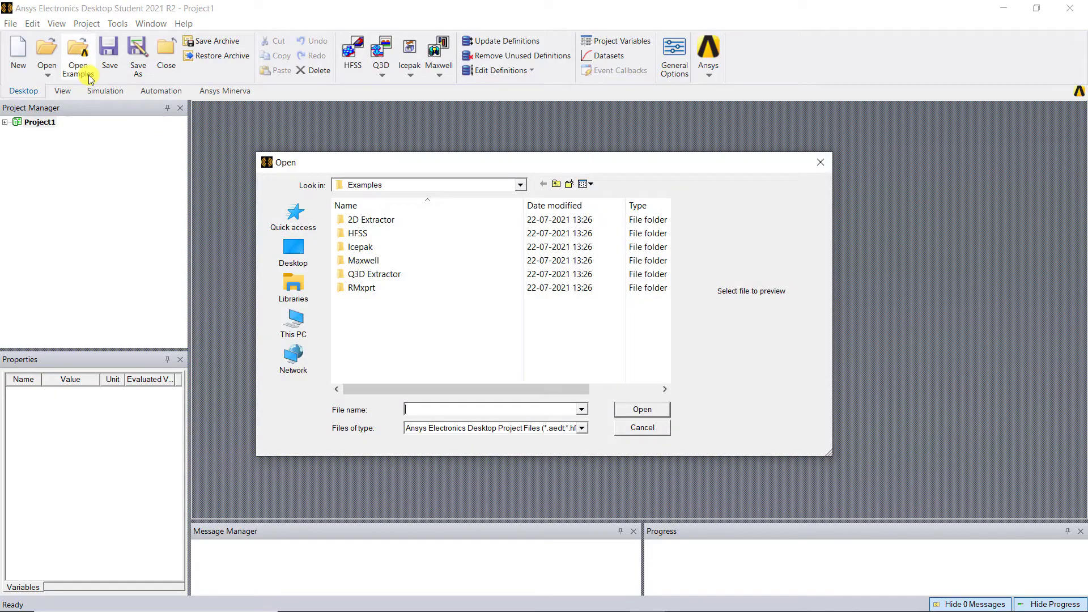
double_click(428, 230)
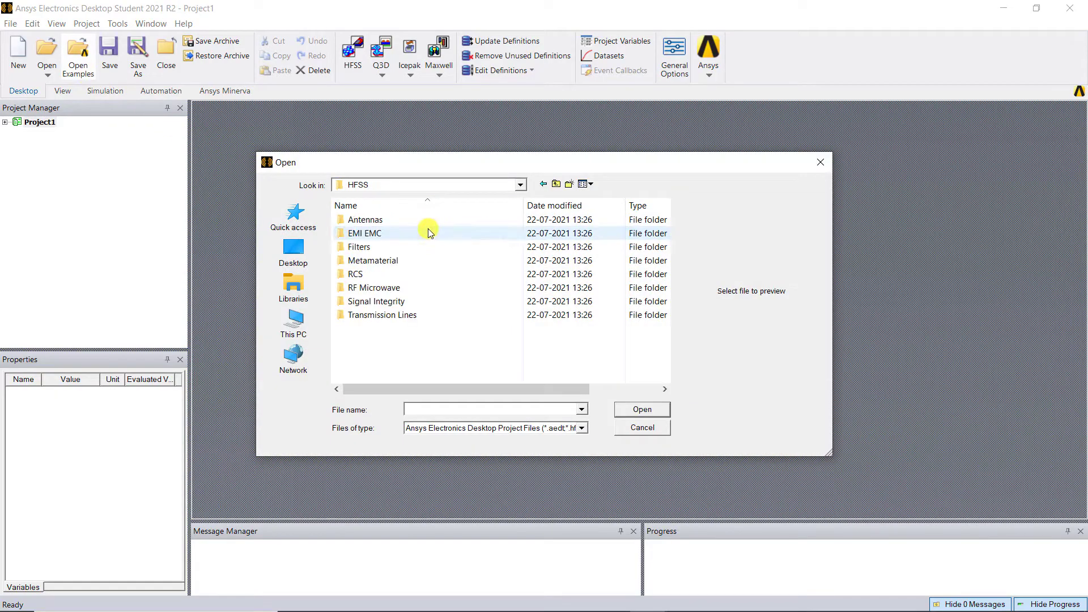
double_click(451, 287)
left_click_drag(665, 265, 682, 305)
left_click(565, 271)
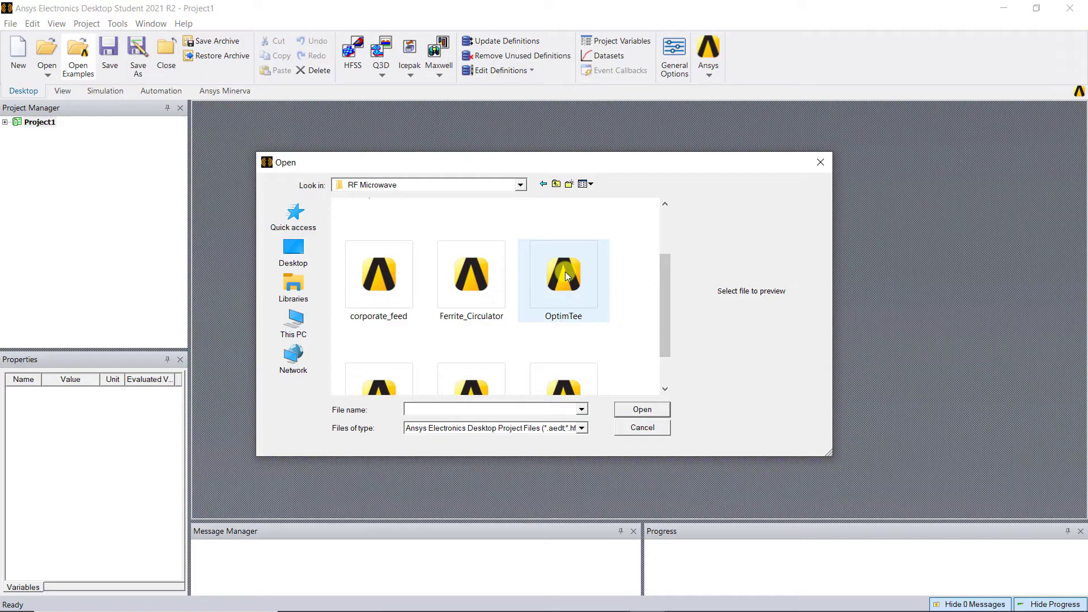
left_click(640, 409)
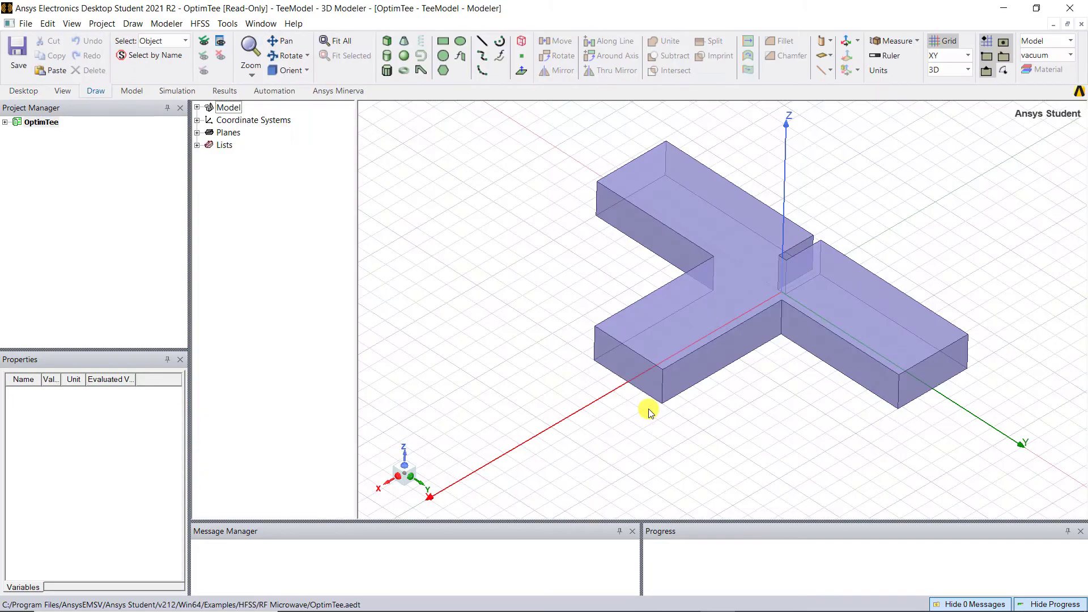
Step: Expand OptimTee and TeeModel, insert an Icepak design, and reopen the TeeModel design
left_click(5, 123)
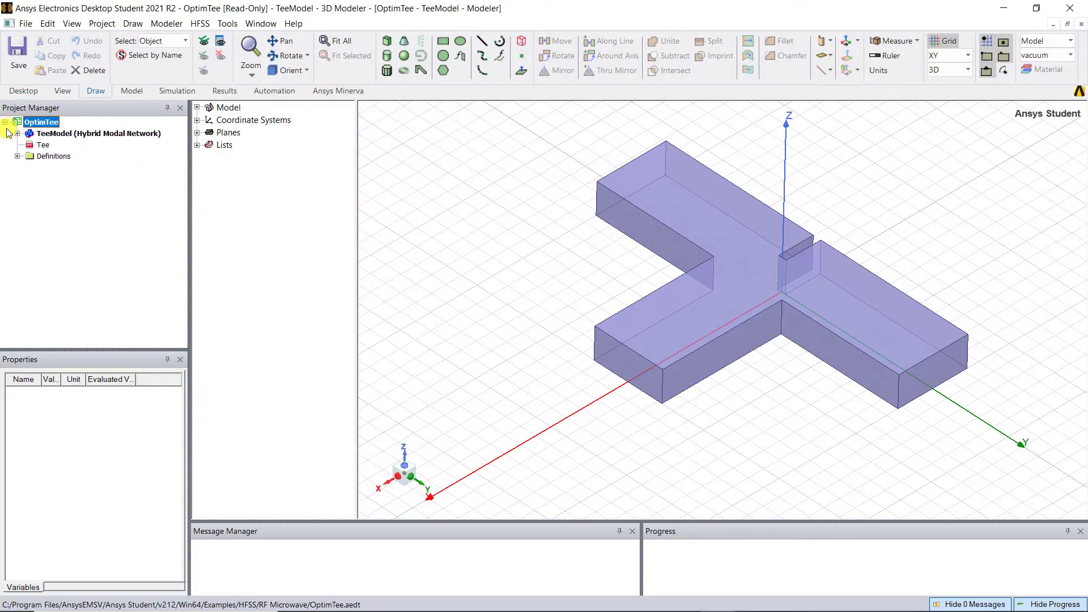
left_click(18, 133)
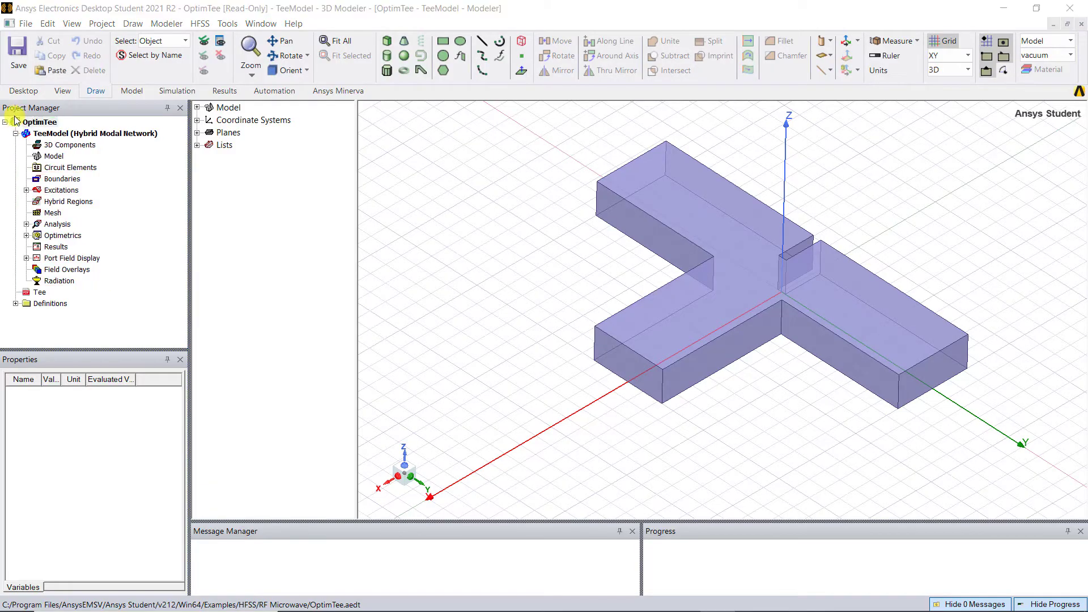
left_click(23, 91)
left_click(409, 57)
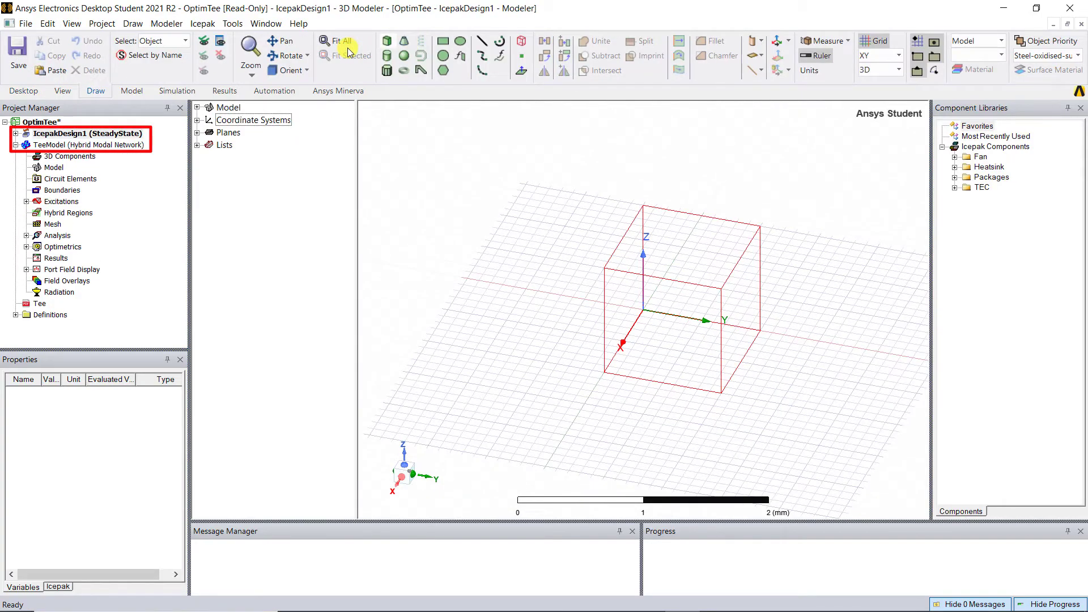
double_click(105, 146)
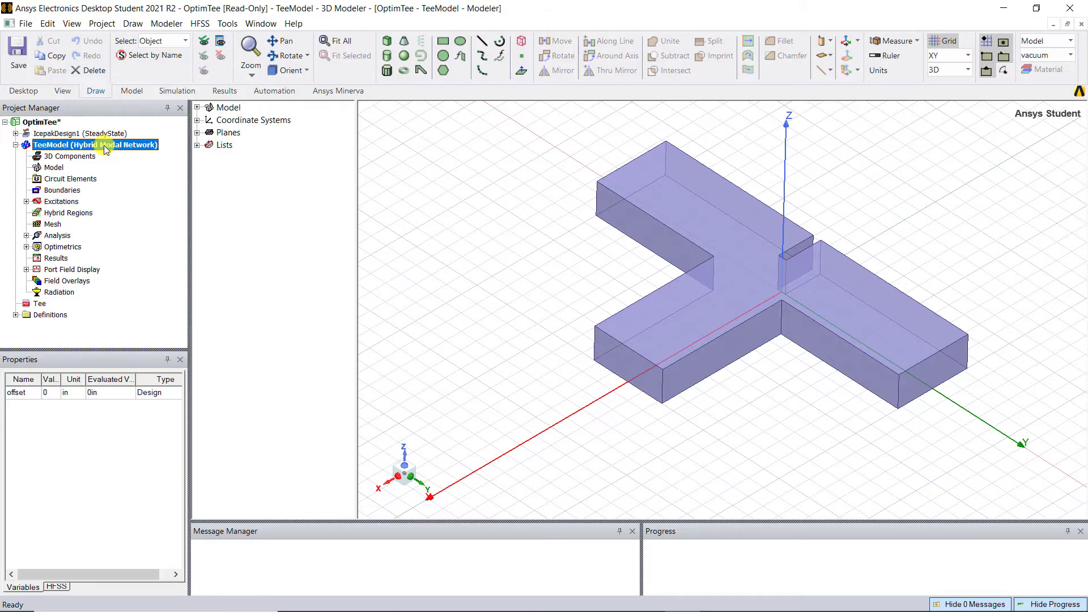
Step: Expand Model, Solids, vacuum and Tee, then Coordinate Systems, Planes and Lists in the history tree
left_click(197, 107)
left_click(210, 120)
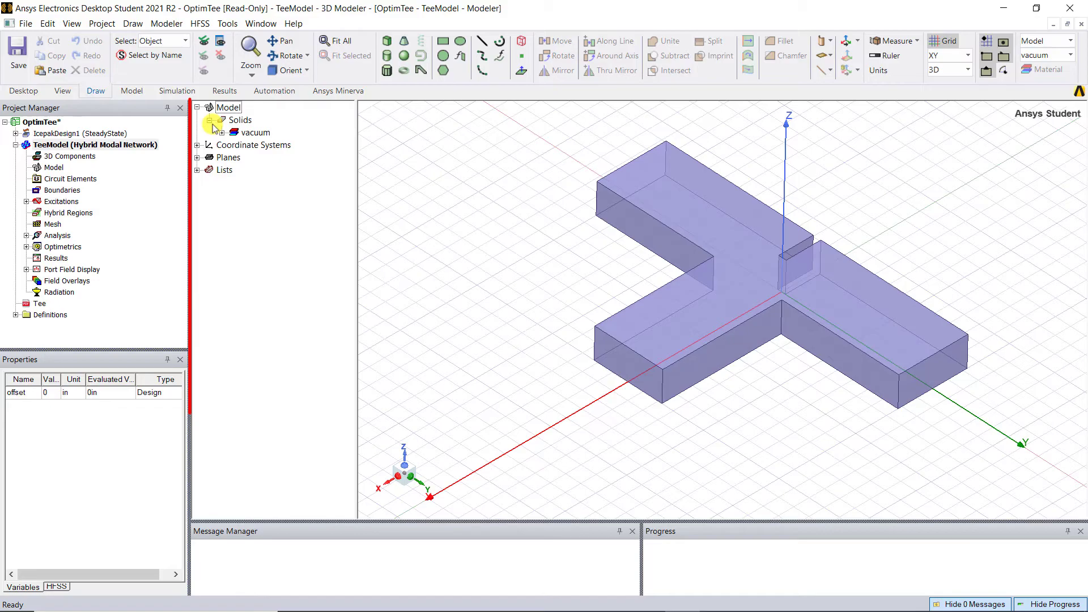
left_click(221, 132)
left_click(234, 145)
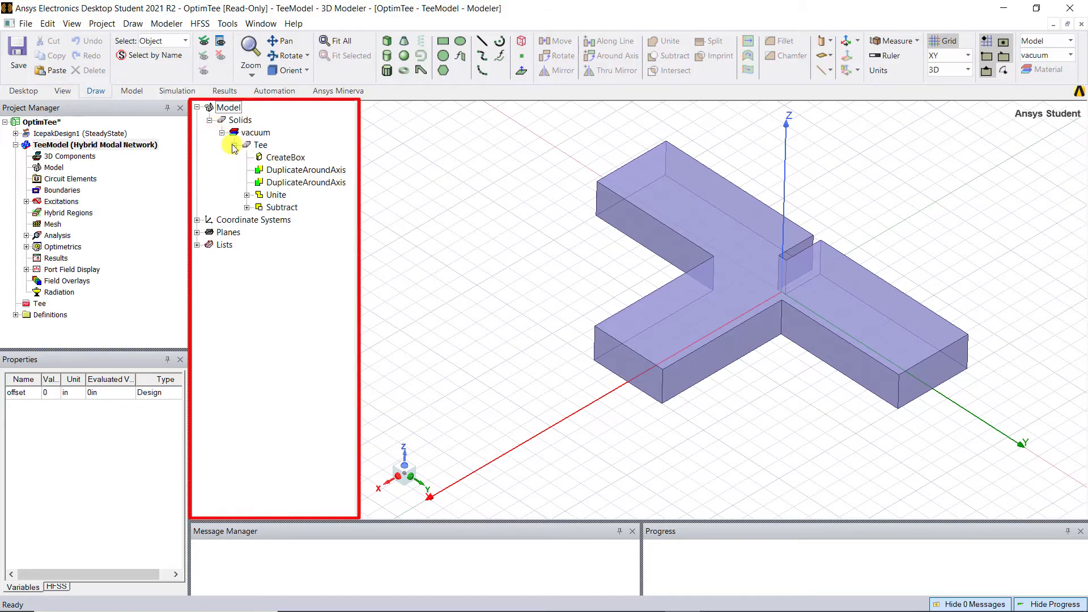
left_click(197, 220)
left_click(197, 245)
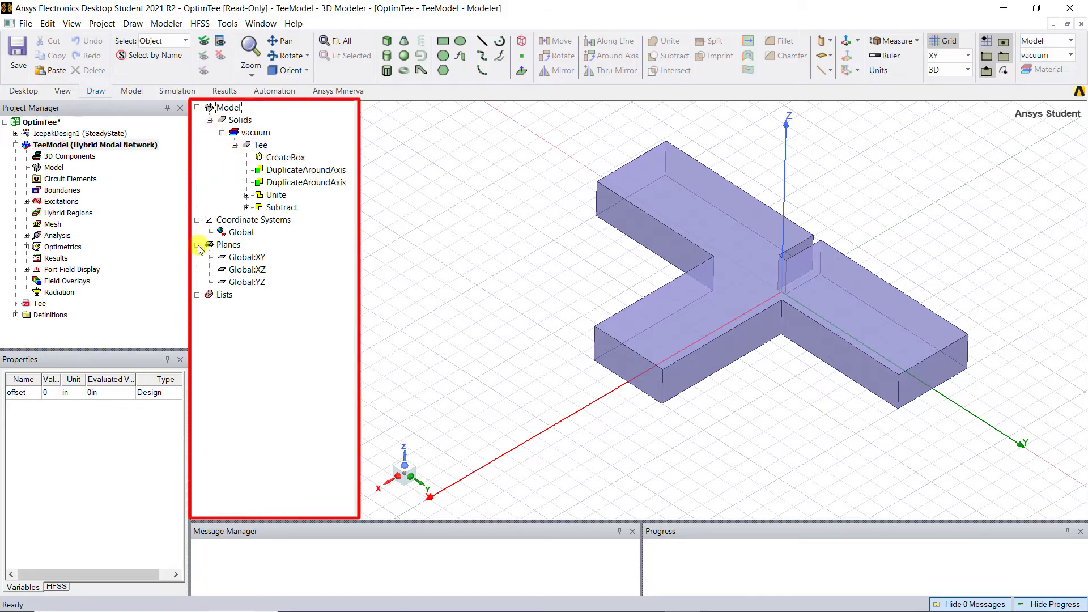
left_click(198, 295)
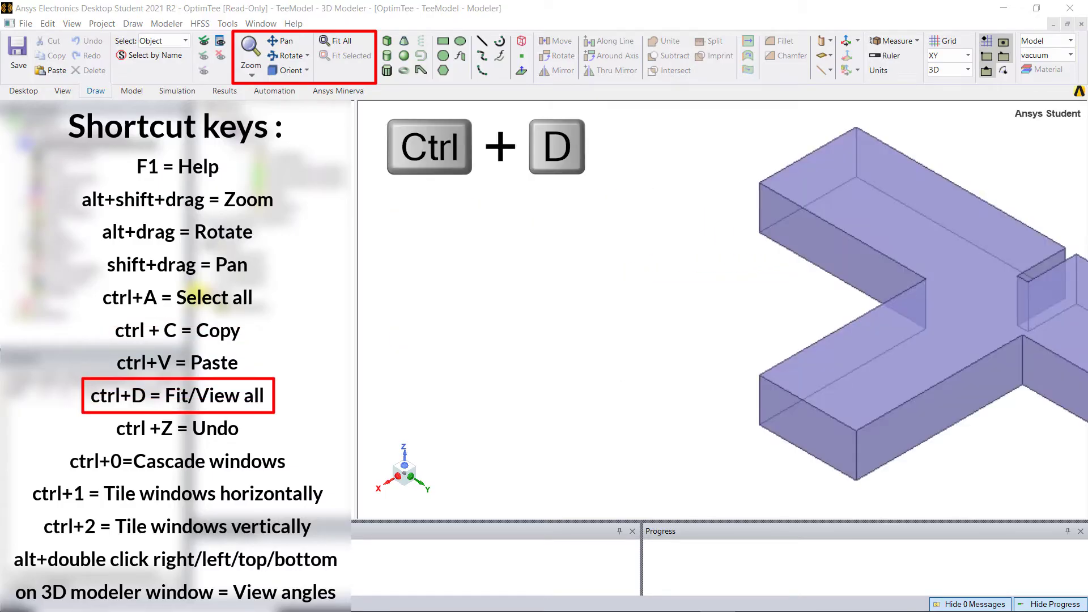
Step: Fit the entire tee model into the 3D Modeler view with Ctrl+D
key("ctrl+d")
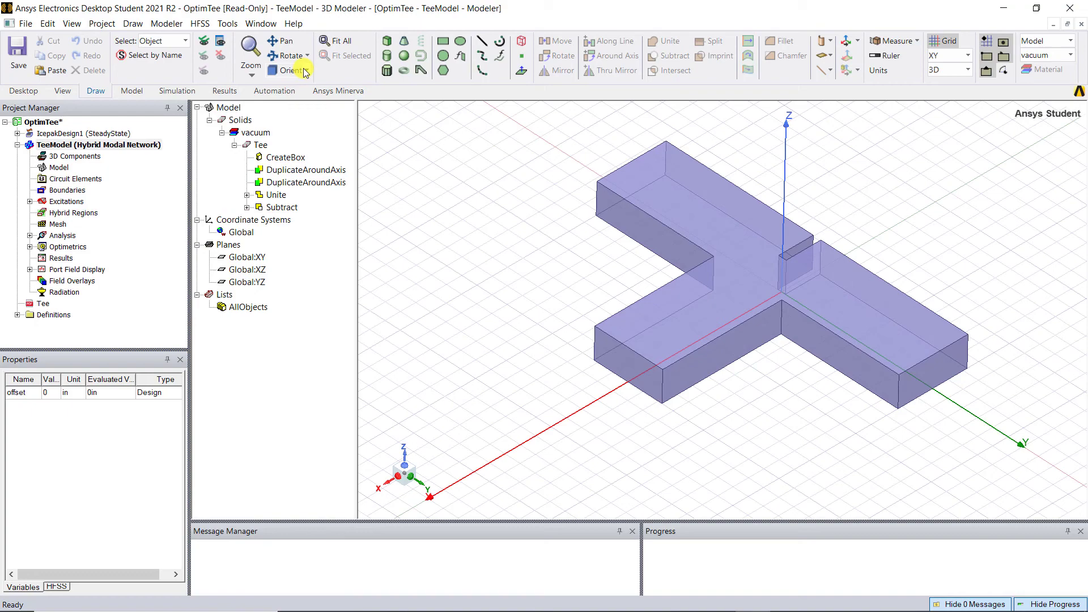
Step: Switch the model view to the Trimetric orientation
left_click(304, 71)
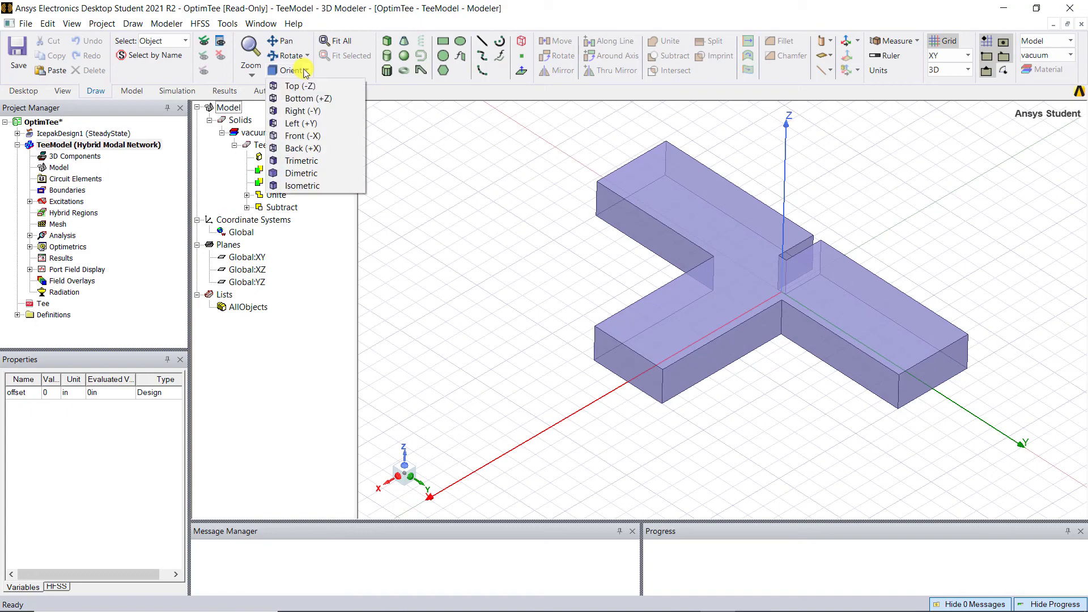
left_click(328, 161)
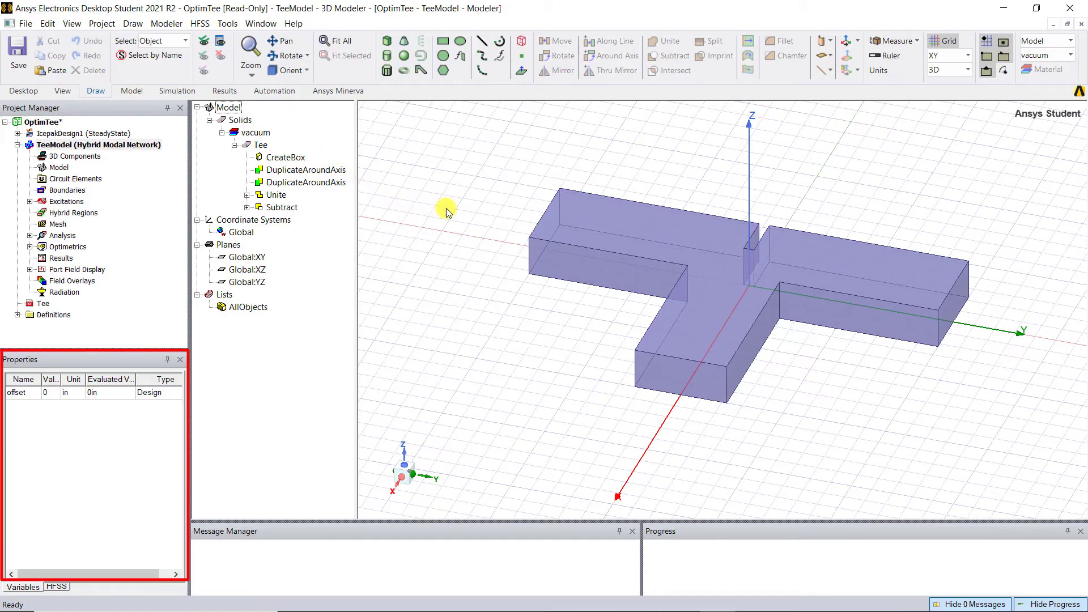
Step: Select the Tee solid to inspect its properties, then clear the selection
left_click(601, 229)
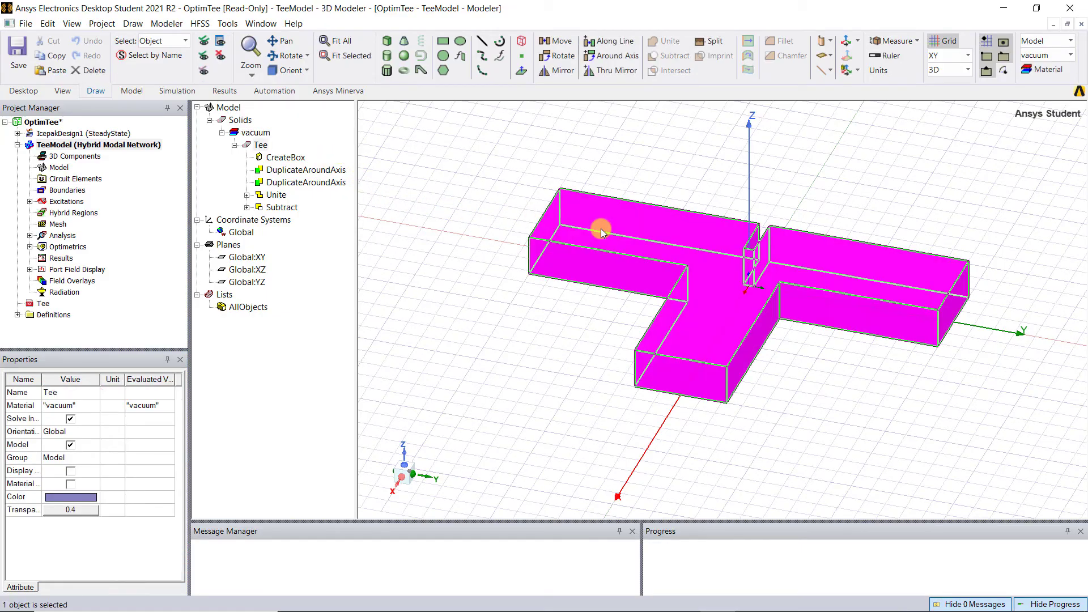
left_click(537, 326)
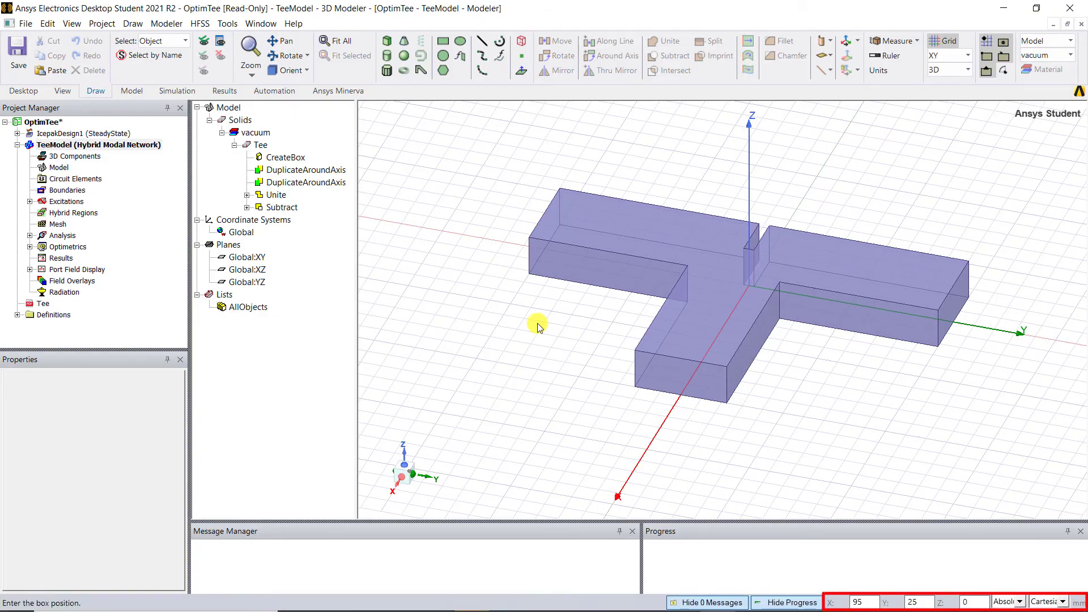
Step: Cancel the pending Draw Box command so no geometry is added
key("Escape")
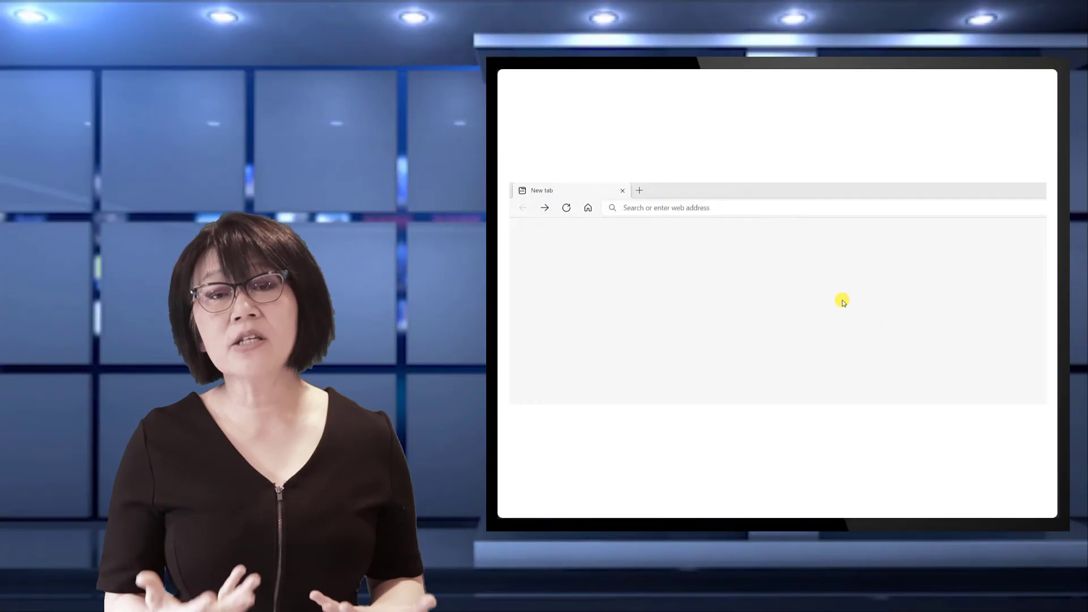
Step: Load courses.ansys.com in the new Edge tab
left_click(760, 216)
type("courses.ansys.com")
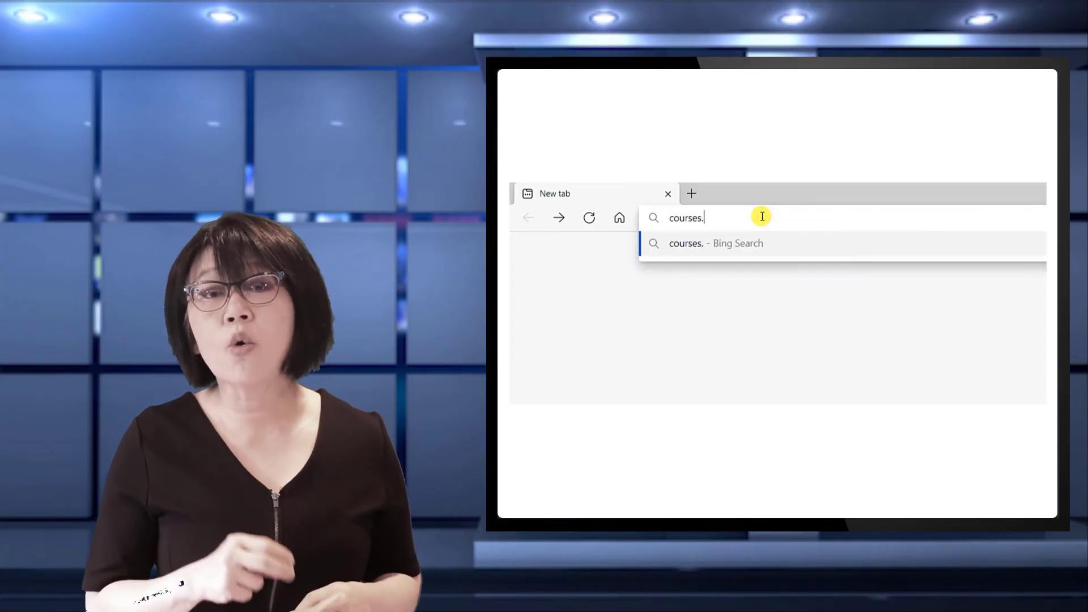
key("Return")
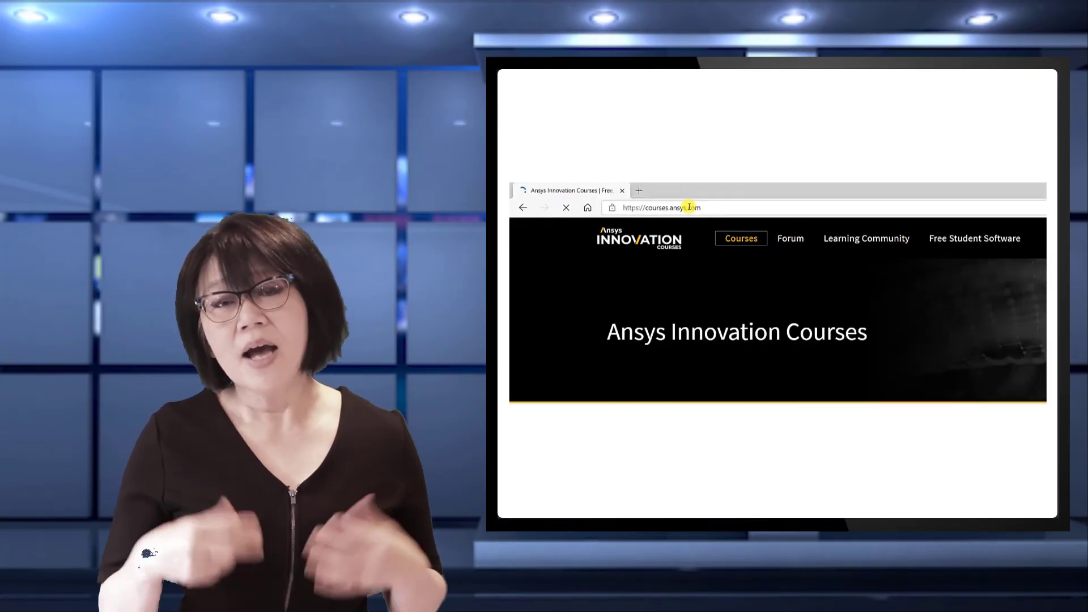